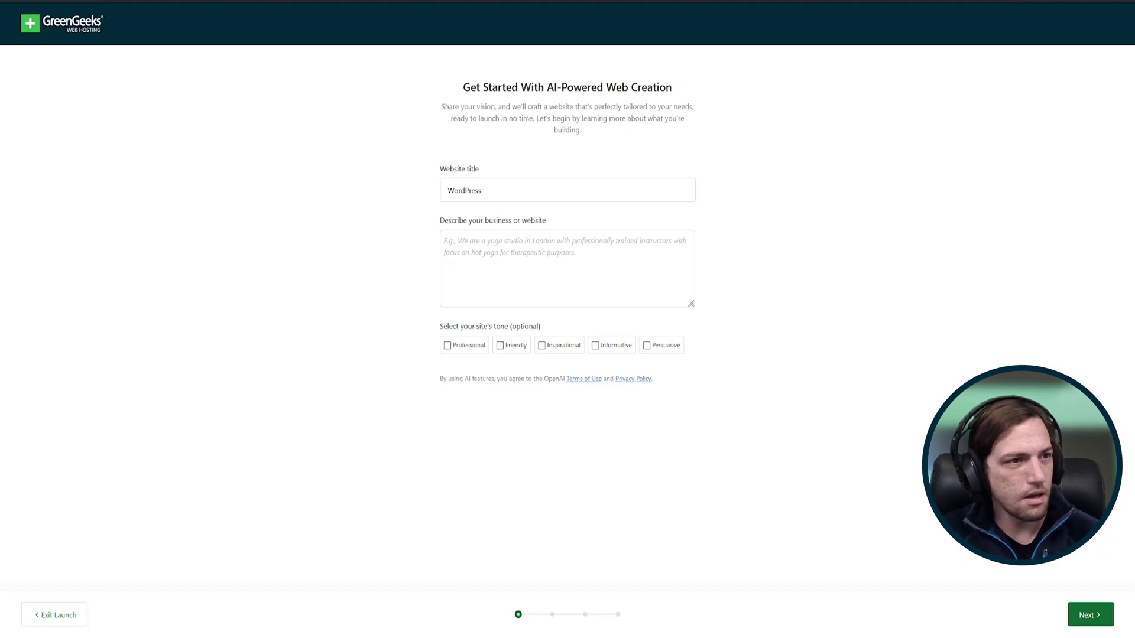
# - Title the site 'PrimeDrive Auto Works' and enter its automotive parts business description
pyautogui.press('Tab')
pyautogui.write('PrimeDrive Auto Works')
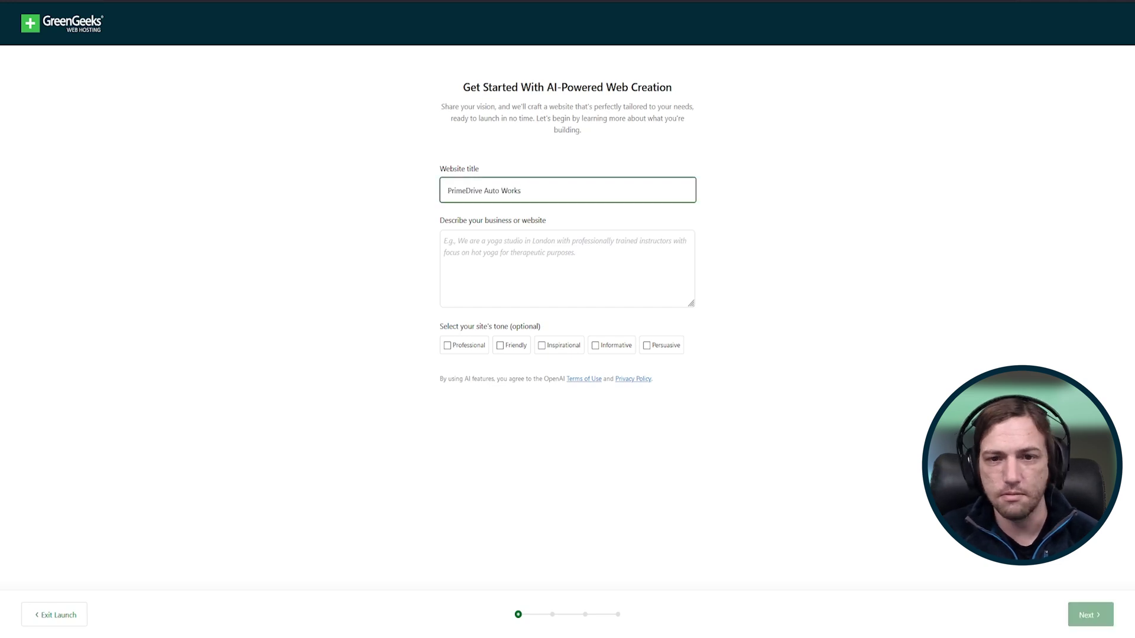
pyautogui.press('Tab')
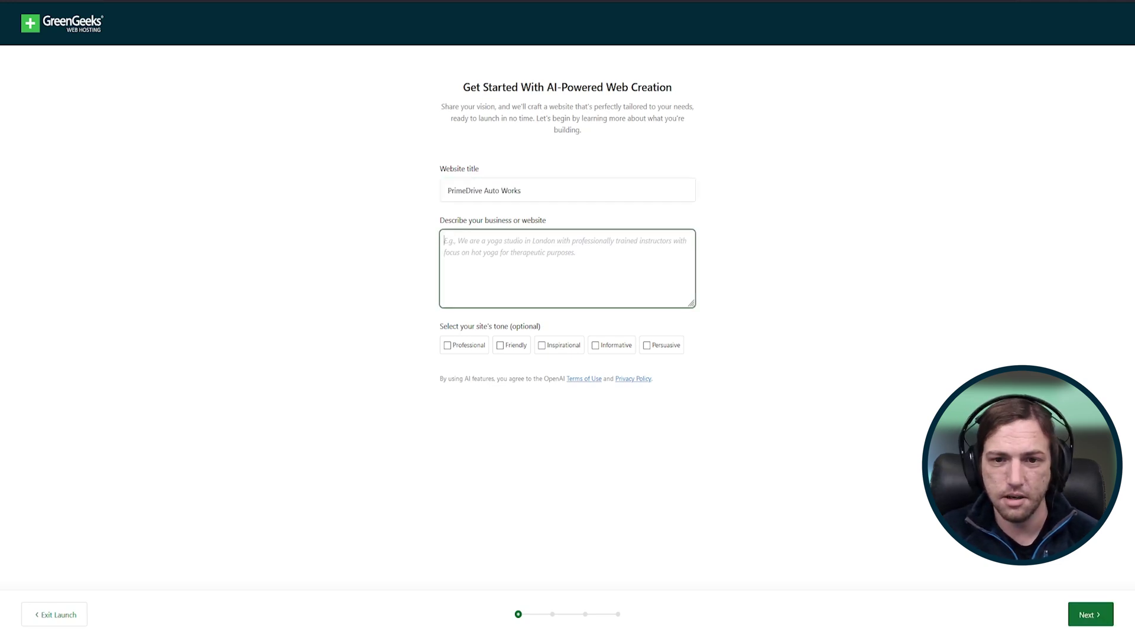
pyautogui.write("PrimeDrive Auto Works is your ultimate destination for top-quality automotive parts and expert repair services. Whether you're tackling DIY repairs or need professional assistance, we've got you covered. Our extensive inventory features trusted brands and hard-to-find parts, while our experienced technicians provide reliable, efficient repairs to keep you on the road. At PrimeDrive Auto Works, we combine precision, passion, and performance to deliver unparalleled service for your vehicle.")
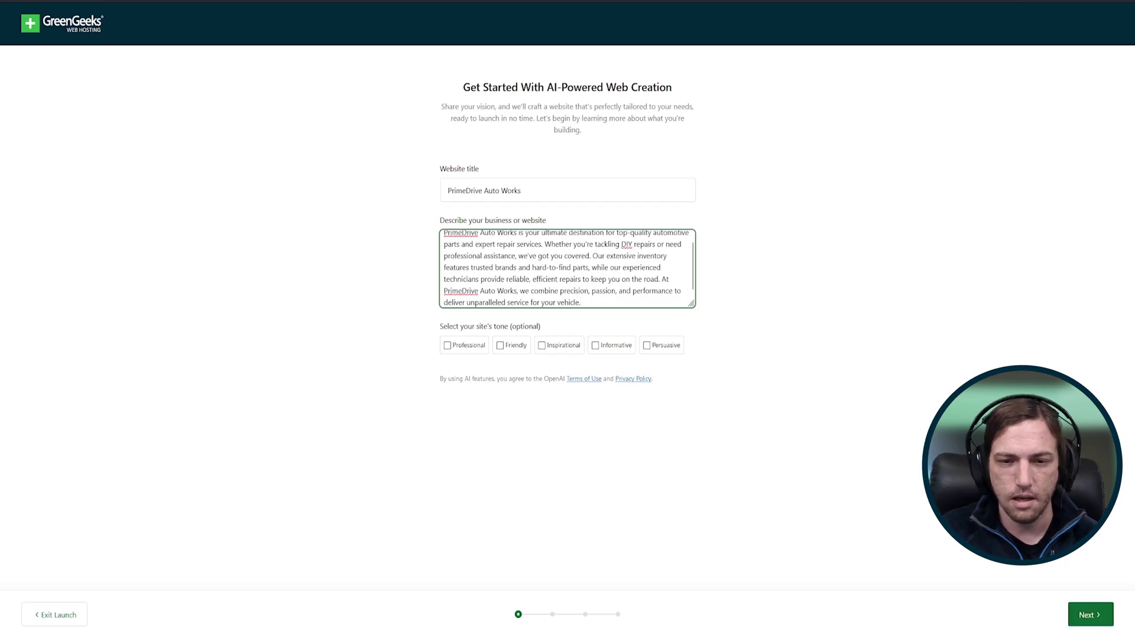
# - Select the Professional and Friendly site tones and move to the goals step
pyautogui.press('Tab')
pyautogui.press('space')
pyautogui.press('Tab')
pyautogui.press('space')
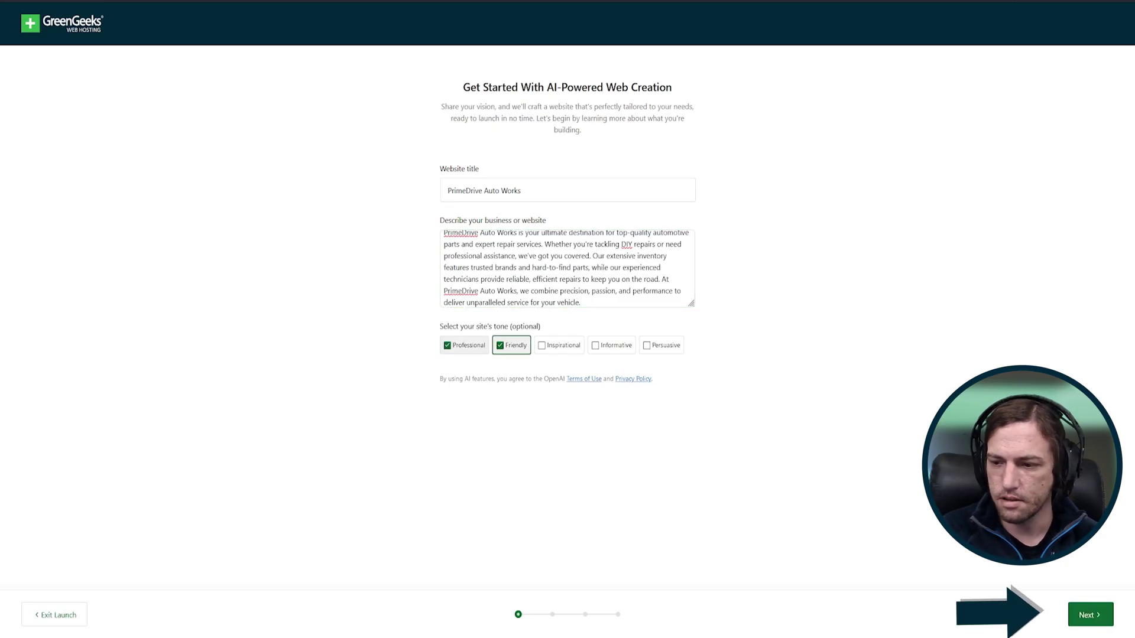
pyautogui.click(1090, 614)
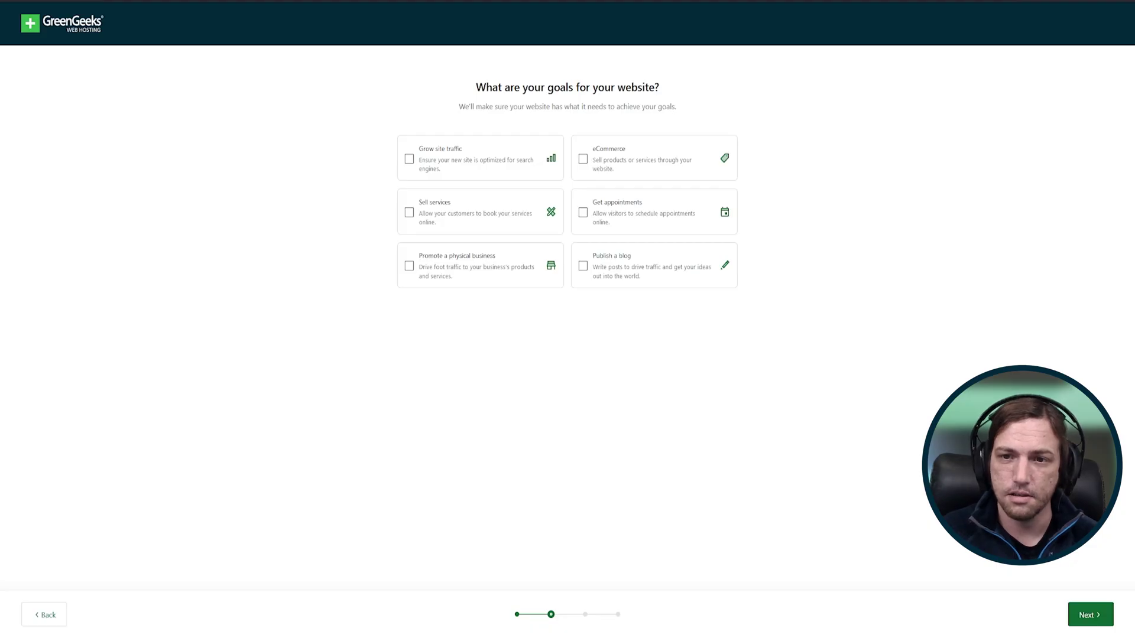
# - Choose eCommerce, Get appointments and Publish a blog as the site's goals, then continue
pyautogui.click(583, 158)
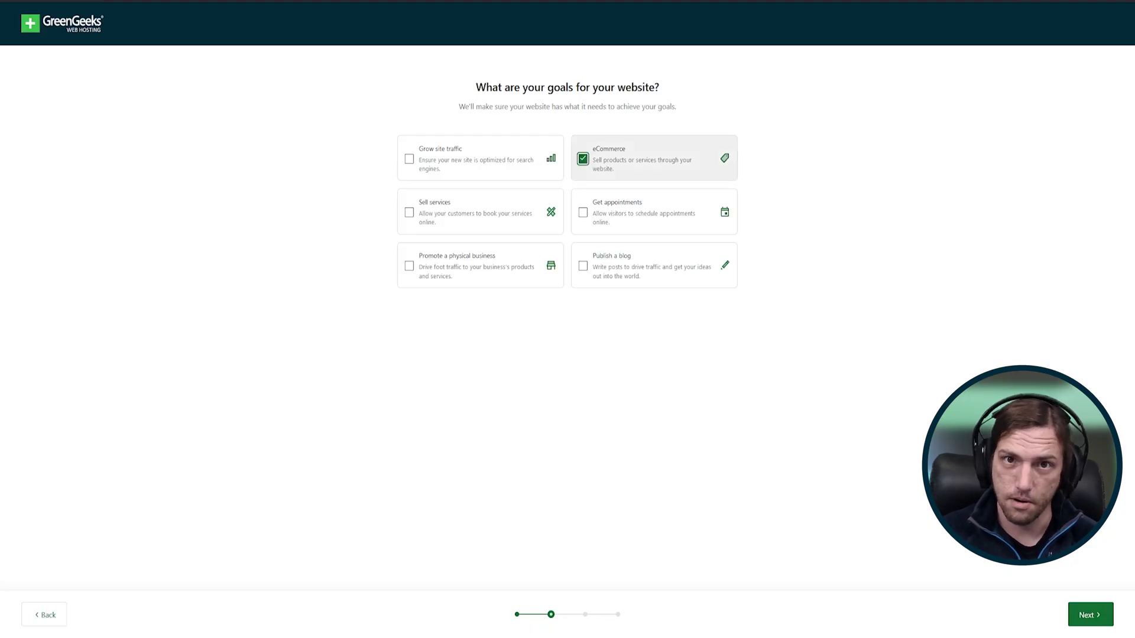
pyautogui.click(583, 211)
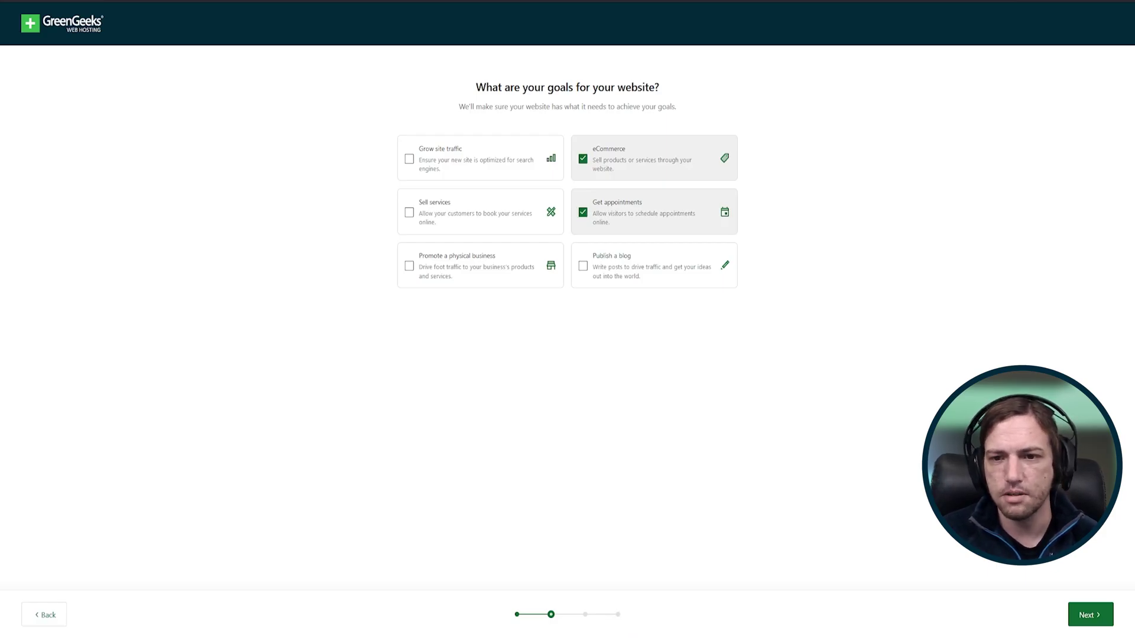
pyautogui.click(583, 266)
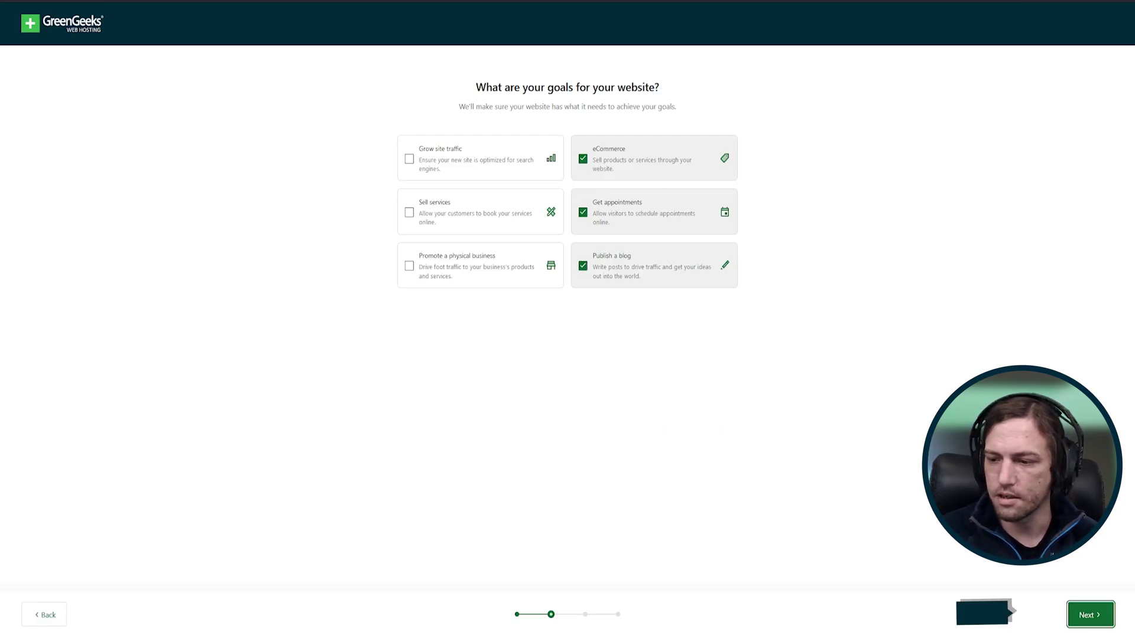
pyautogui.click(1090, 615)
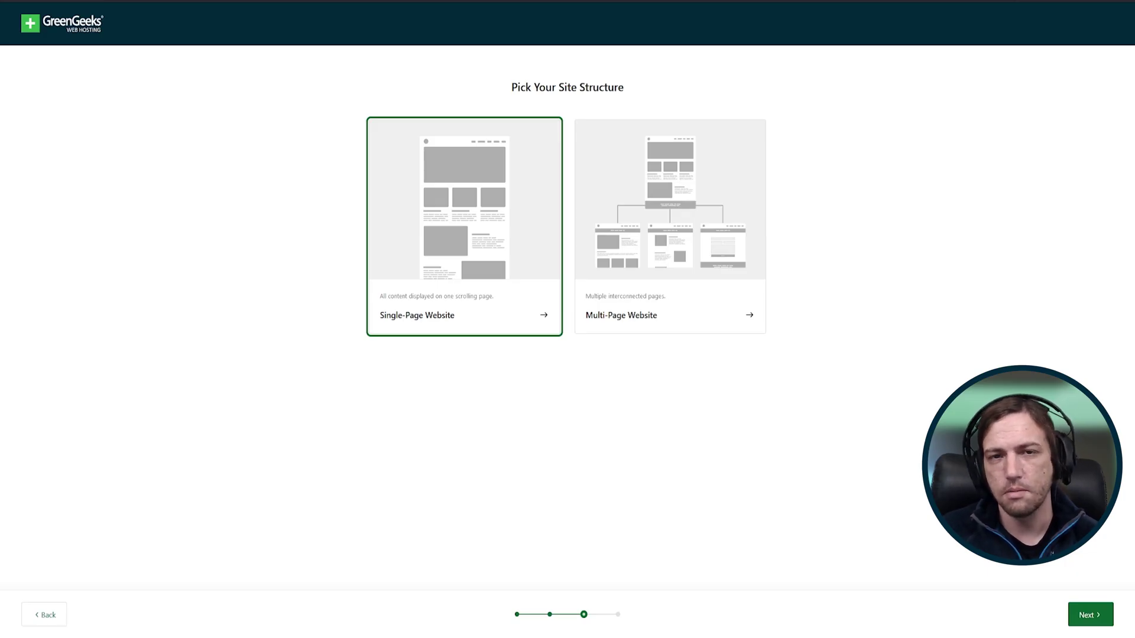
# - Pick the Multi-Page Website structure and continue to the design choices
pyautogui.press('Right')
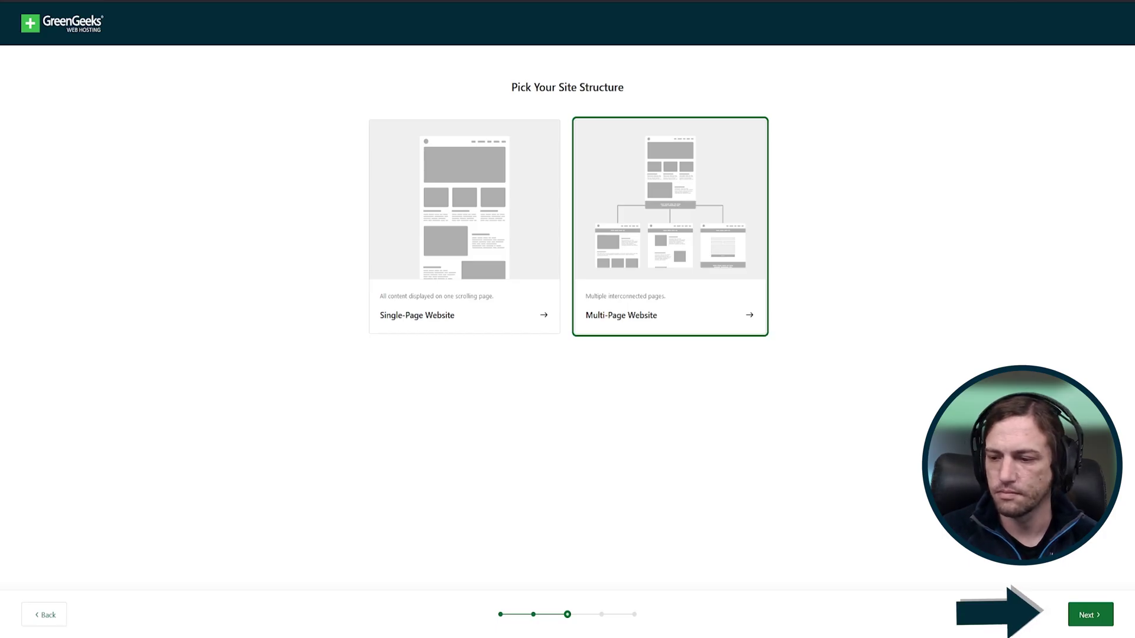
pyautogui.press('Return')
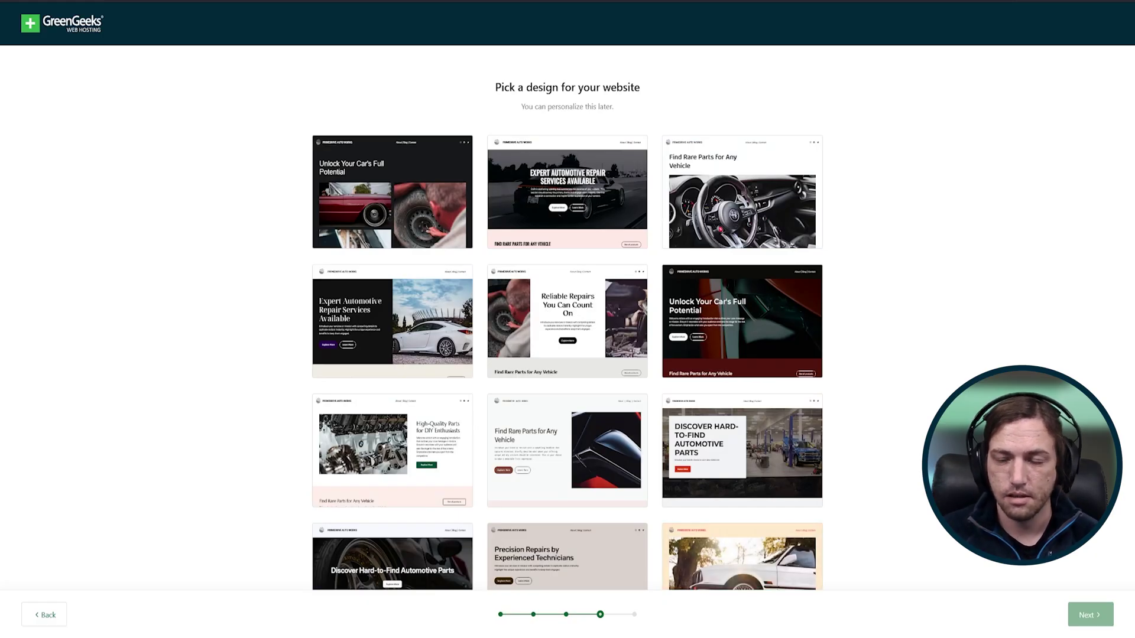
# - Choose the 'Discover Hard-to-Find Automotive Parts' design and continue to page selection
pyautogui.scroll(-3, 567, 320)
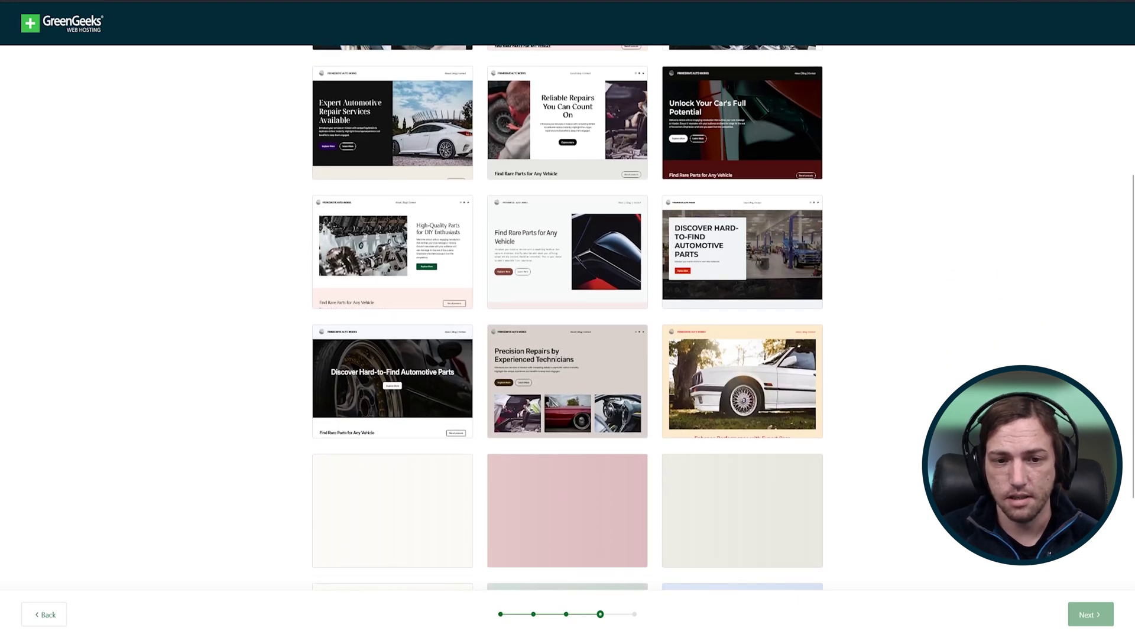
pyautogui.scroll(3, 392, 320)
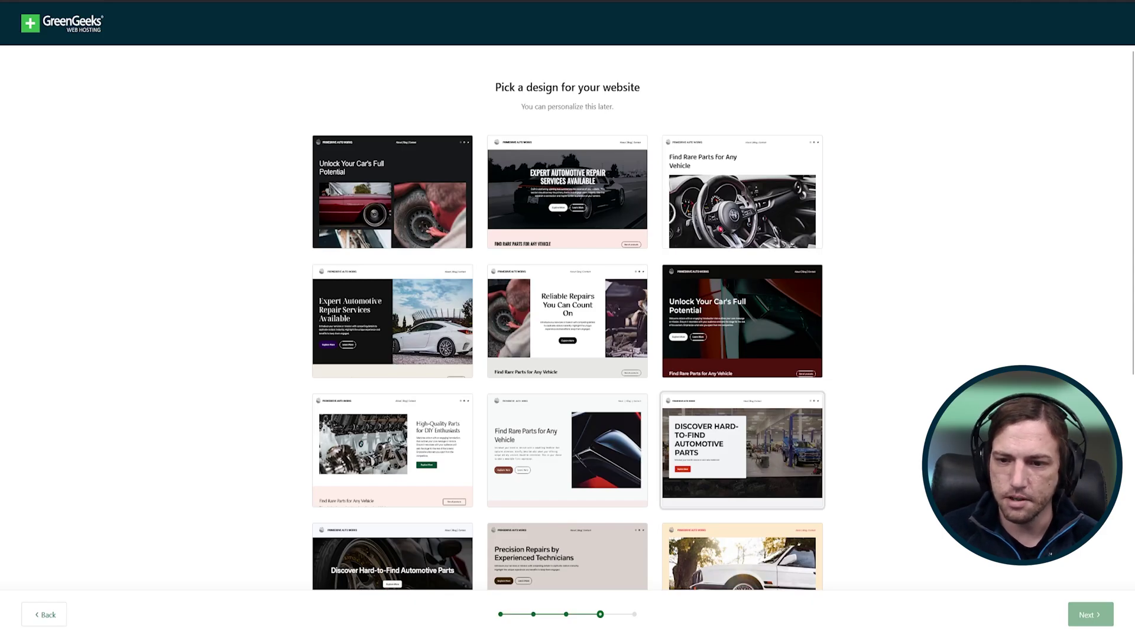
pyautogui.click(742, 450)
pyautogui.click(1090, 614)
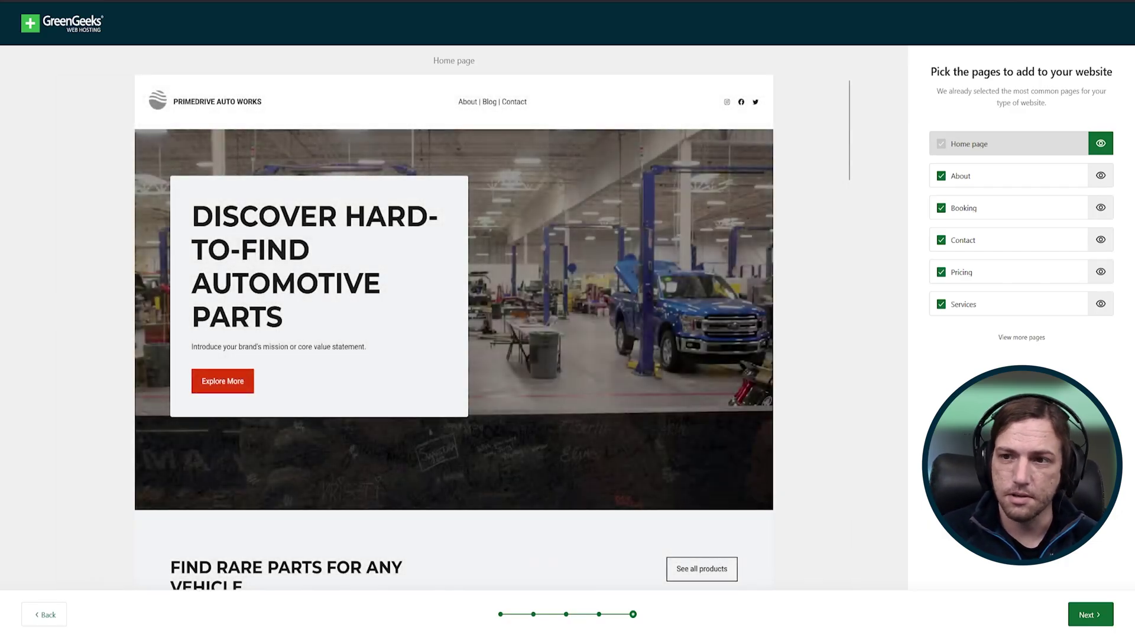
pyautogui.scroll(-6, 454, 331)
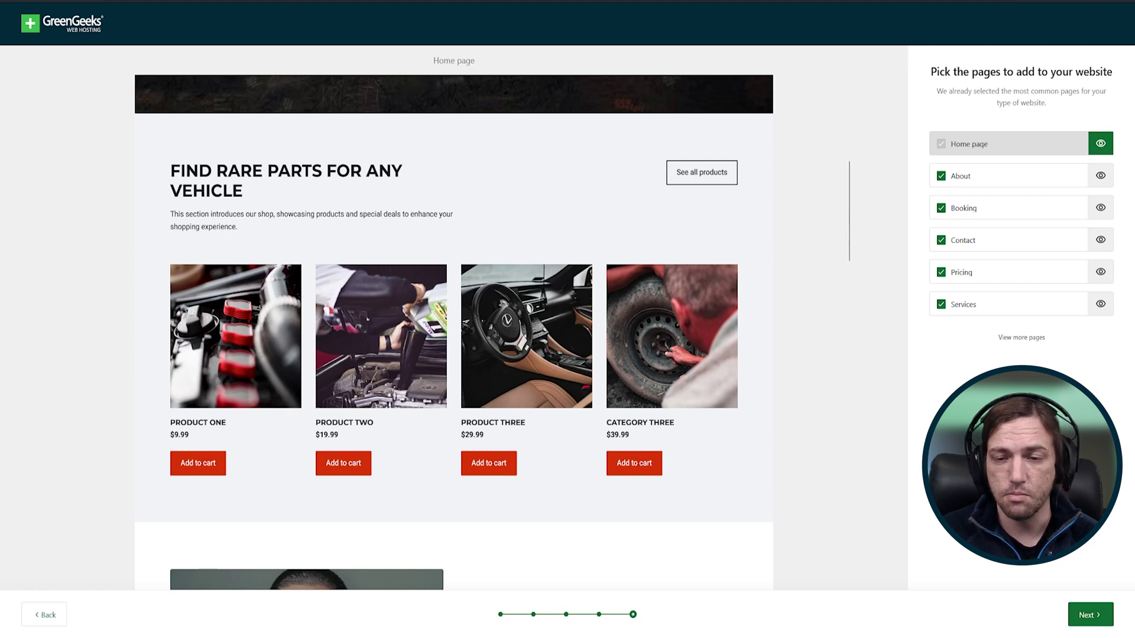
pyautogui.scroll(-4, 454, 331)
pyautogui.scroll(-2, 454, 331)
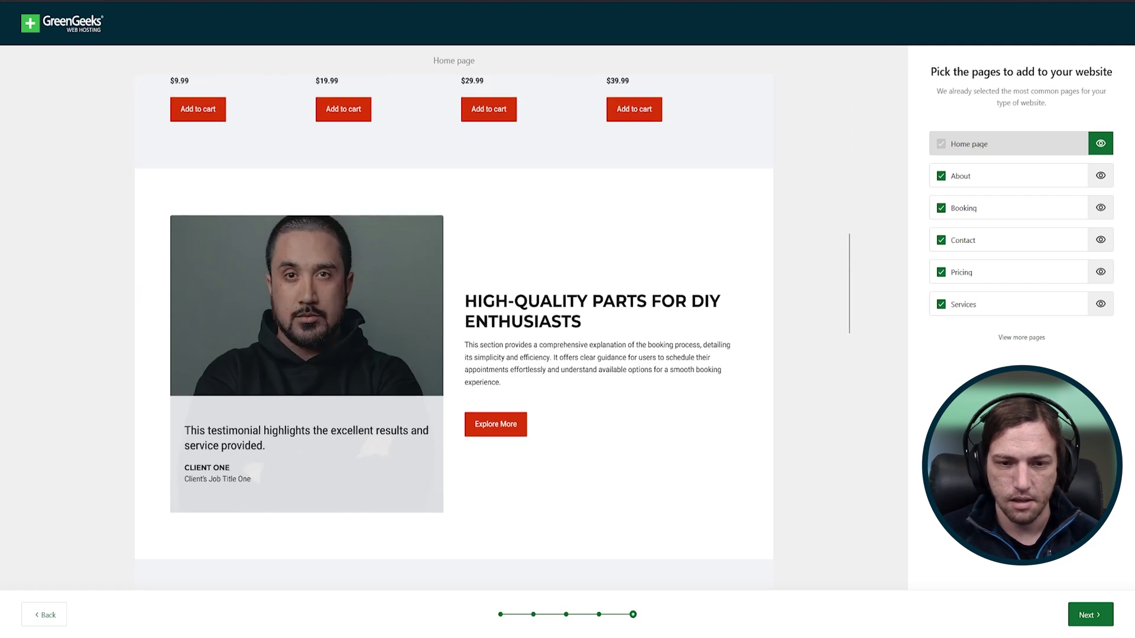
pyautogui.scroll(-3, 455, 331)
pyautogui.scroll(-2, 454, 331)
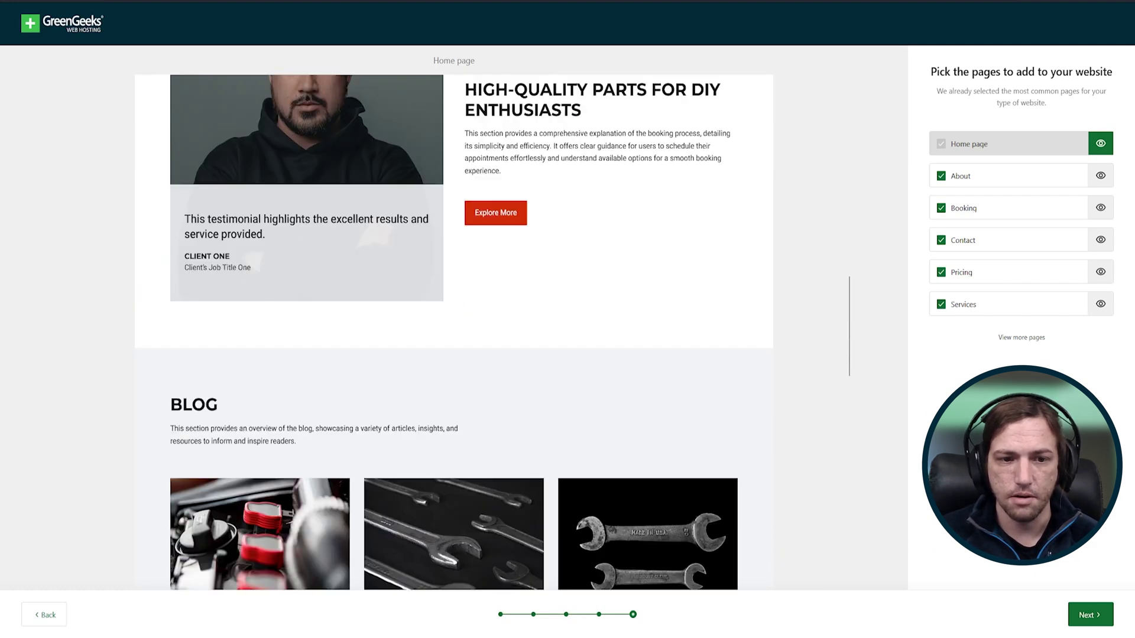
pyautogui.scroll(-2, 455, 331)
pyautogui.scroll(-3, 454, 331)
pyautogui.scroll(-3, 454, 331)
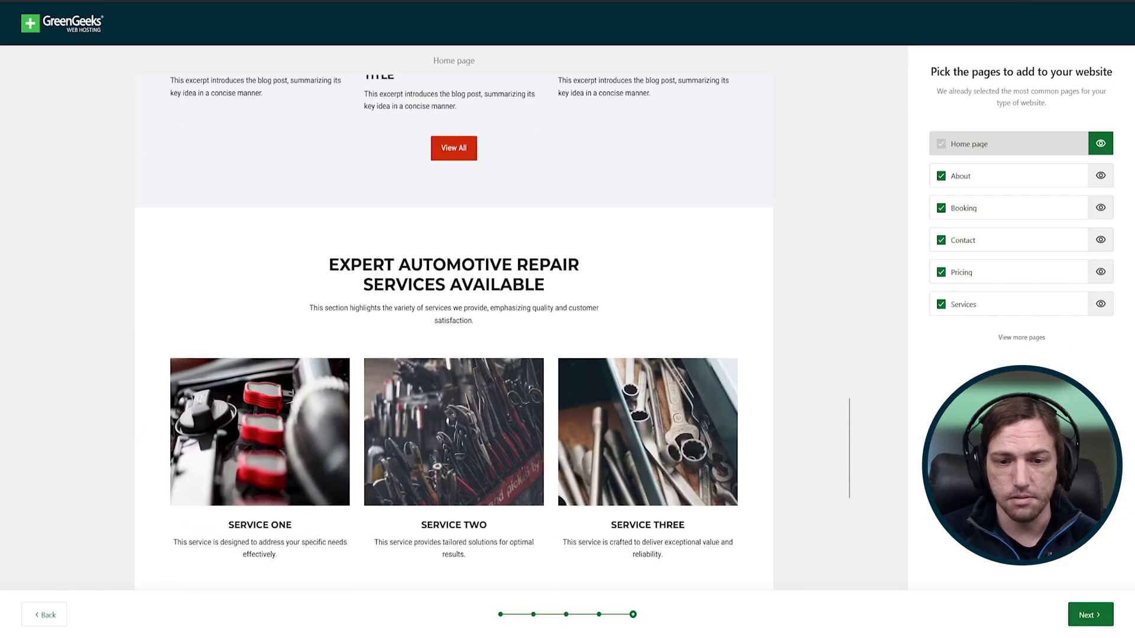
pyautogui.scroll(-2, 454, 331)
pyautogui.scroll(-2, 454, 331)
pyautogui.scroll(-2, 453, 331)
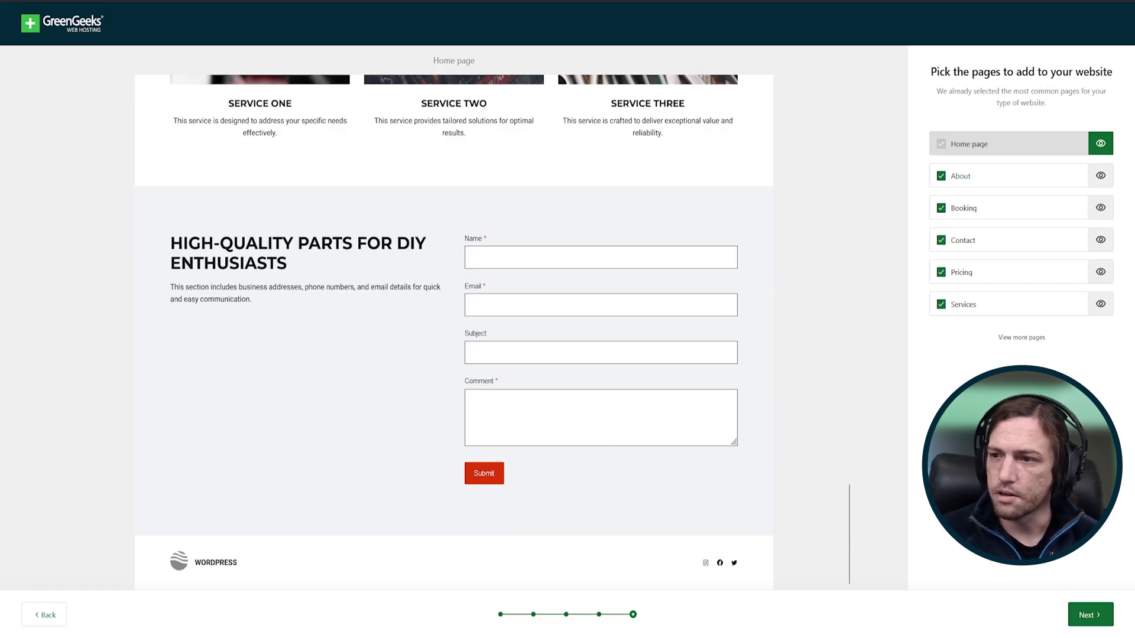
# - Preview the About and Contact pages, add the Team page, and generate the site
pyautogui.click(1100, 176)
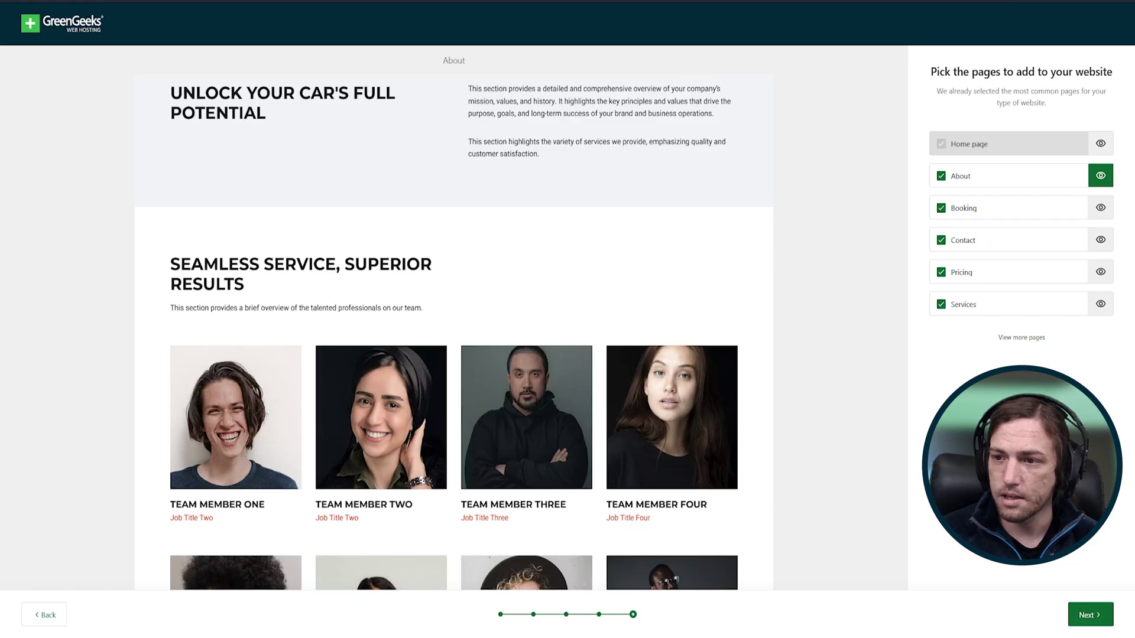
pyautogui.click(1101, 240)
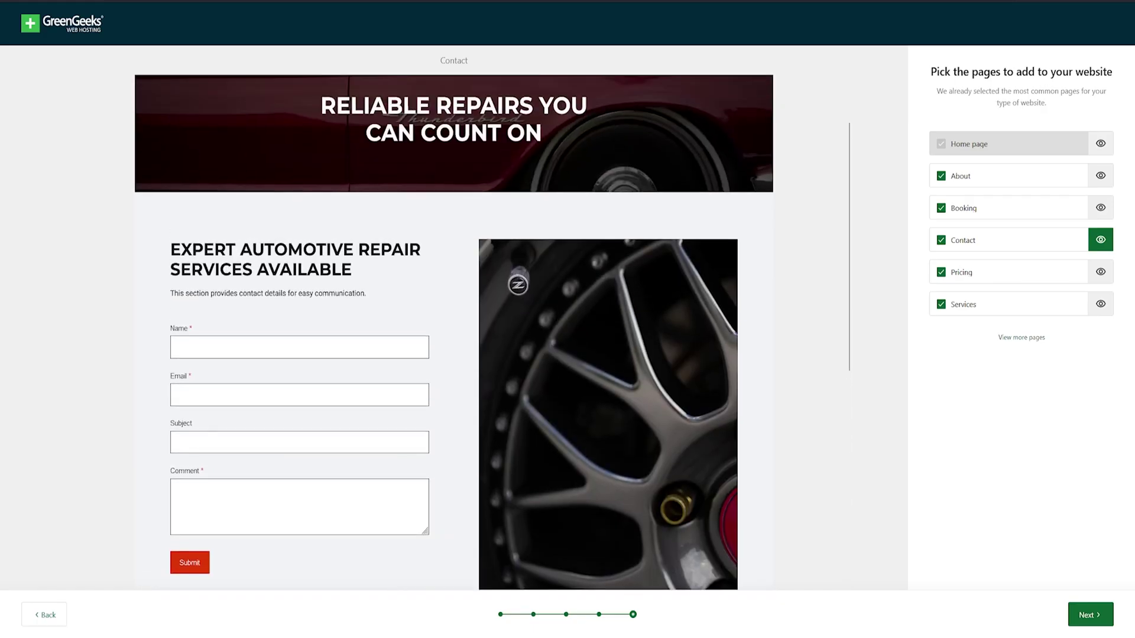
pyautogui.click(1022, 338)
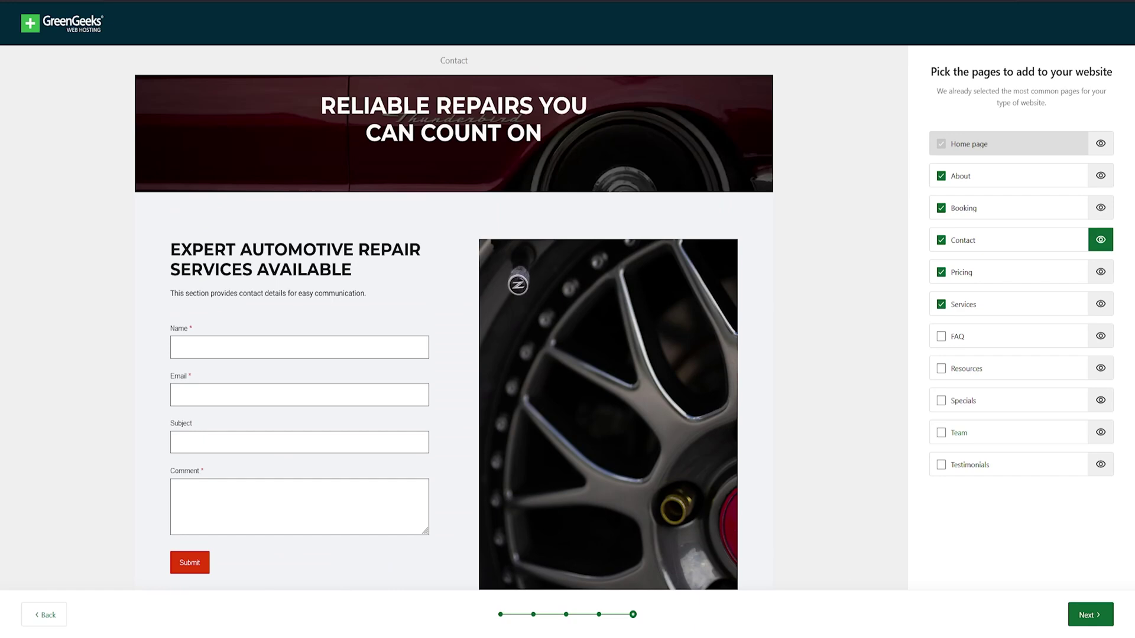
pyautogui.click(941, 432)
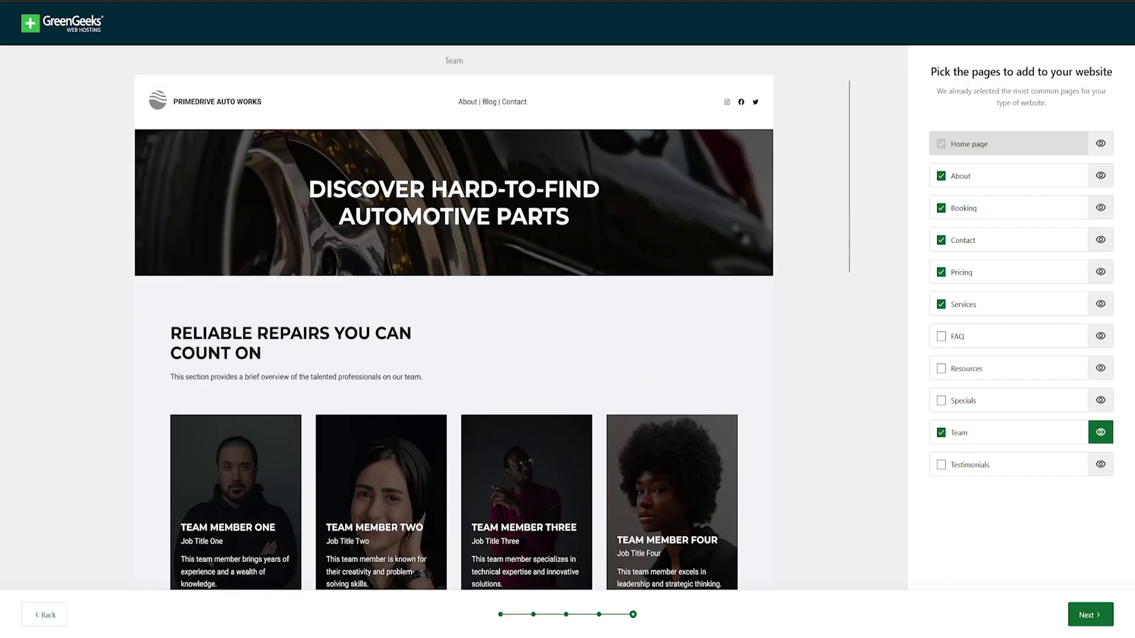
pyautogui.click(1090, 614)
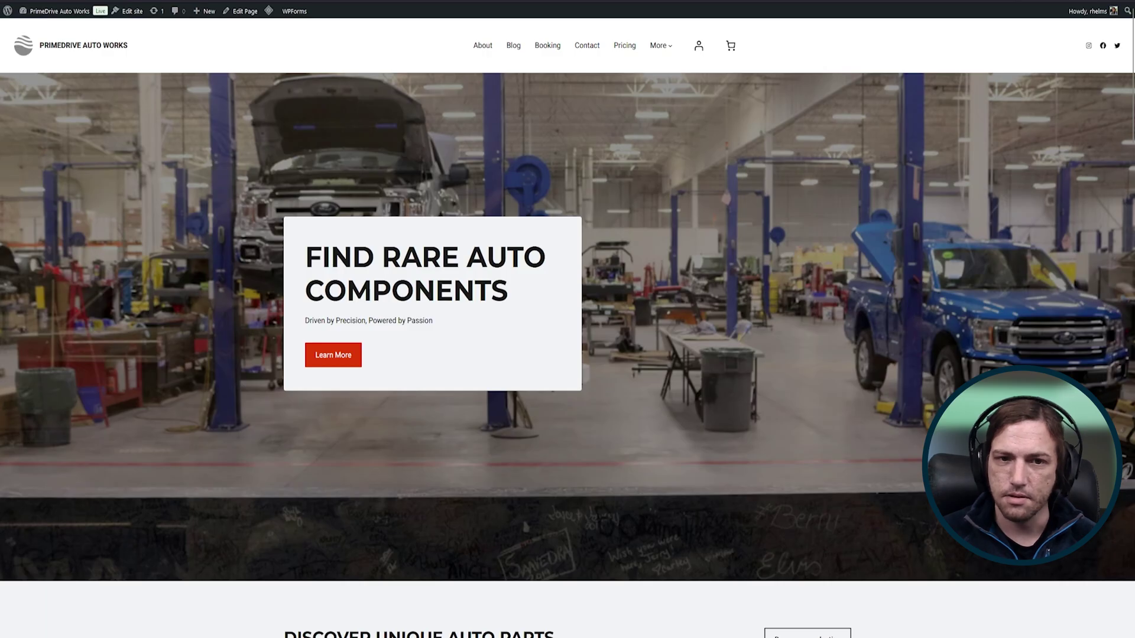
# - Scroll the live homepage through its product cards, blog posts and auto repair services
pyautogui.scroll(-1, 567, 320)
pyautogui.scroll(-5, 568, 320)
pyautogui.scroll(-3, 568, 320)
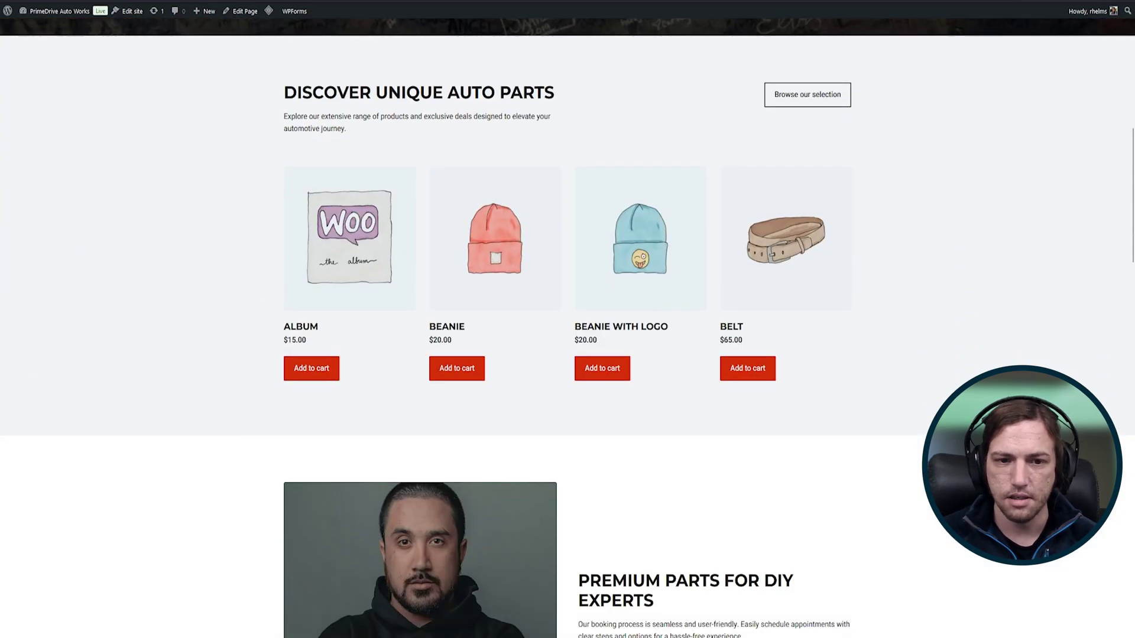
pyautogui.scroll(-1, 348, 177)
pyautogui.scroll(1, 349, 177)
pyautogui.scroll(-3, 348, 177)
pyautogui.scroll(-3, 349, 178)
pyautogui.scroll(-5, 349, 178)
pyautogui.scroll(-2, 348, 177)
pyautogui.scroll(-2, 348, 177)
pyautogui.scroll(-3, 567, 325)
pyautogui.scroll(1, 567, 325)
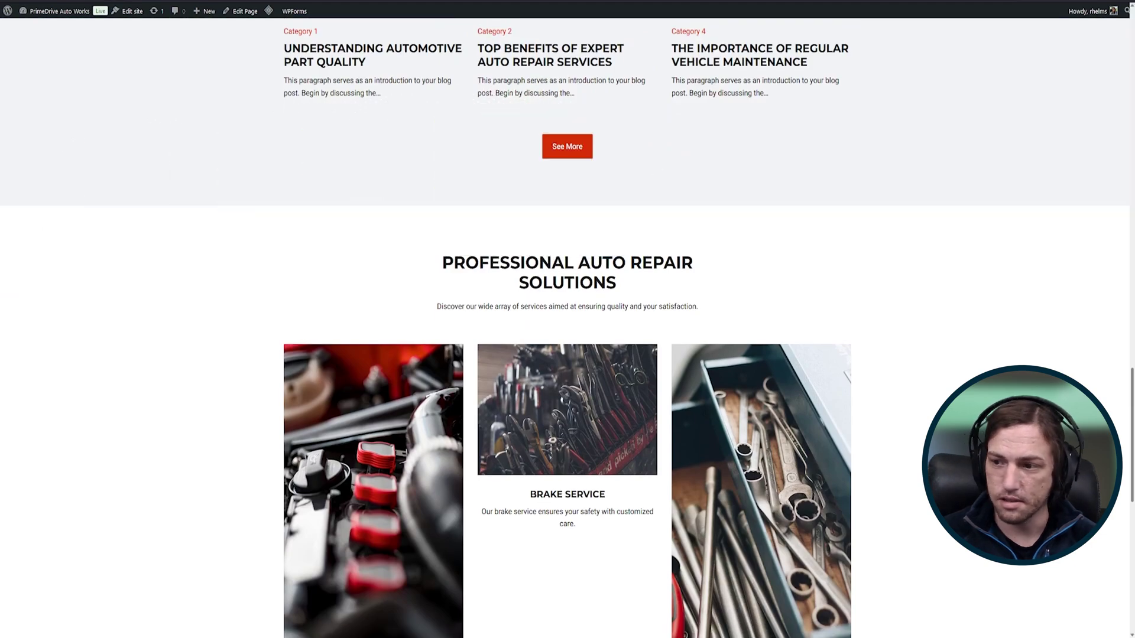
pyautogui.scroll(-5, 567, 325)
pyautogui.scroll(5, 567, 326)
pyautogui.scroll(-5, 568, 325)
pyautogui.scroll(6, 568, 326)
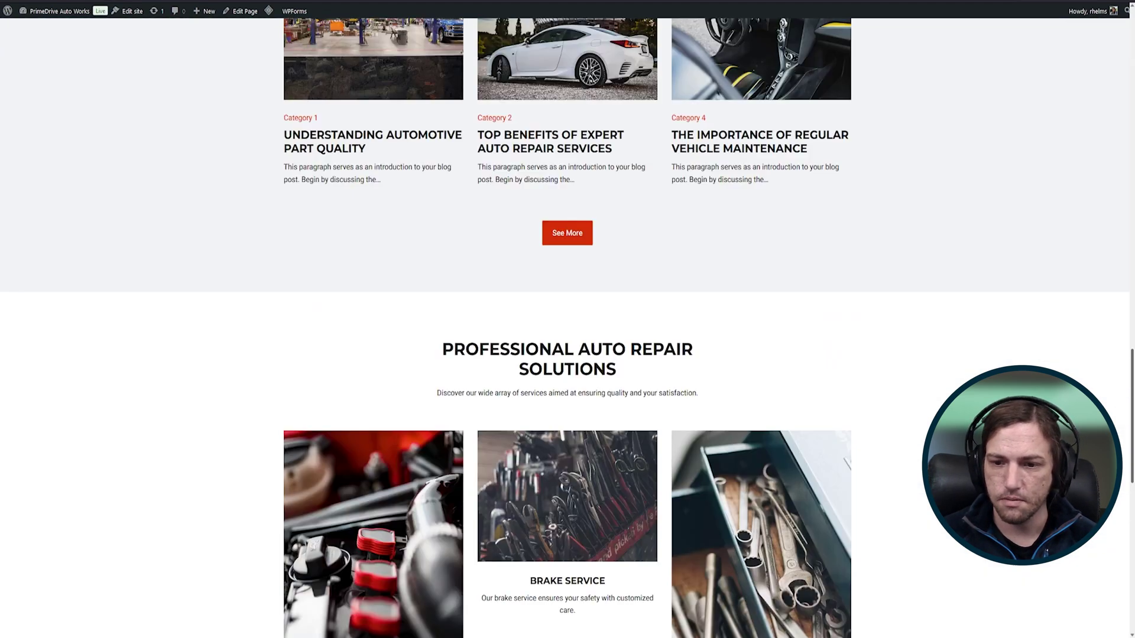